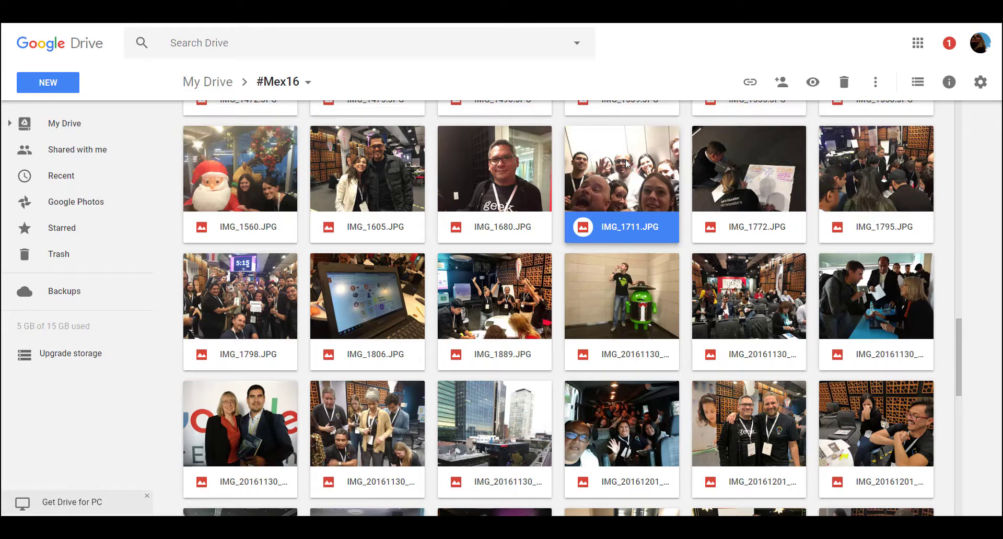
- Disable downloading, printing and copying of IMG_1711.JPG for commenters and viewers
right_click(627, 164)
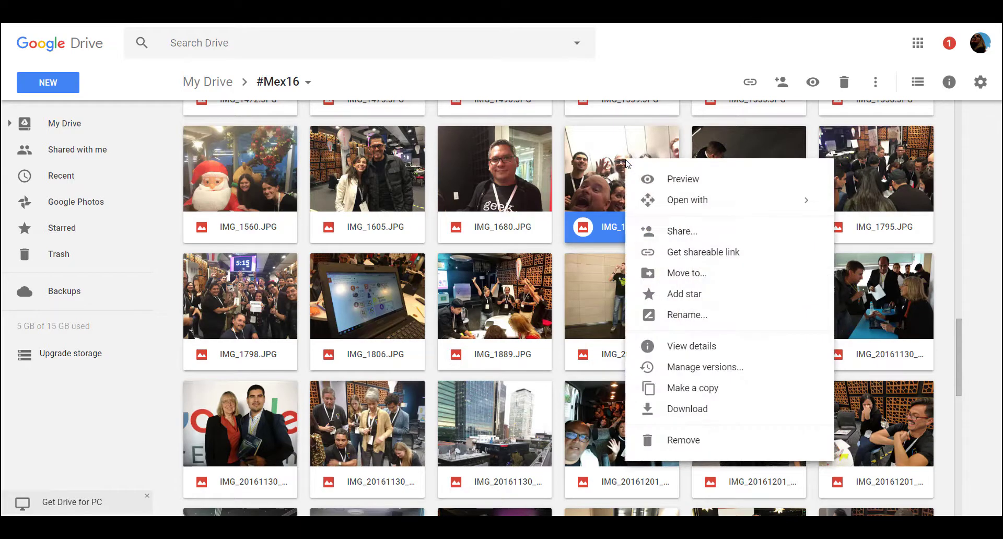
left_click(647, 234)
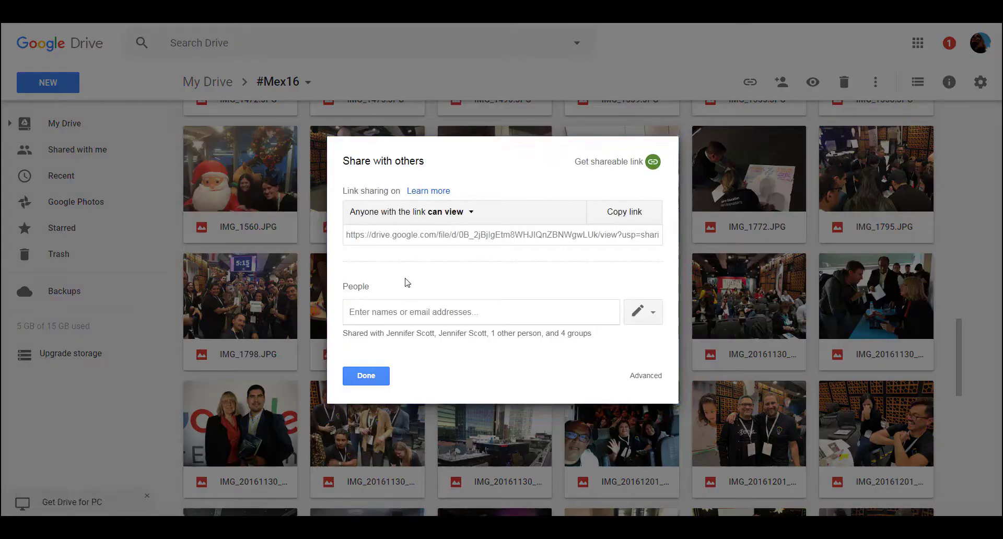
left_click(639, 374)
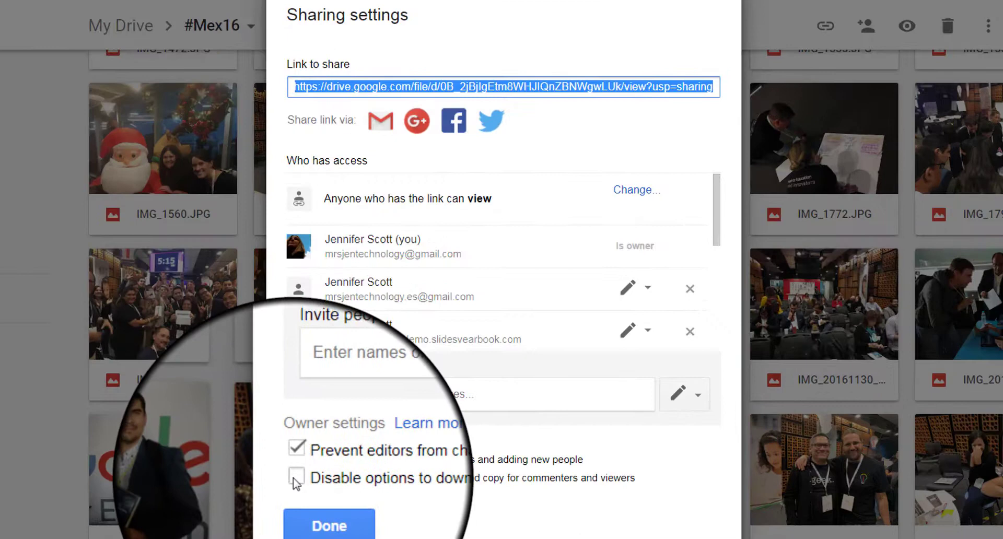
left_click(297, 478)
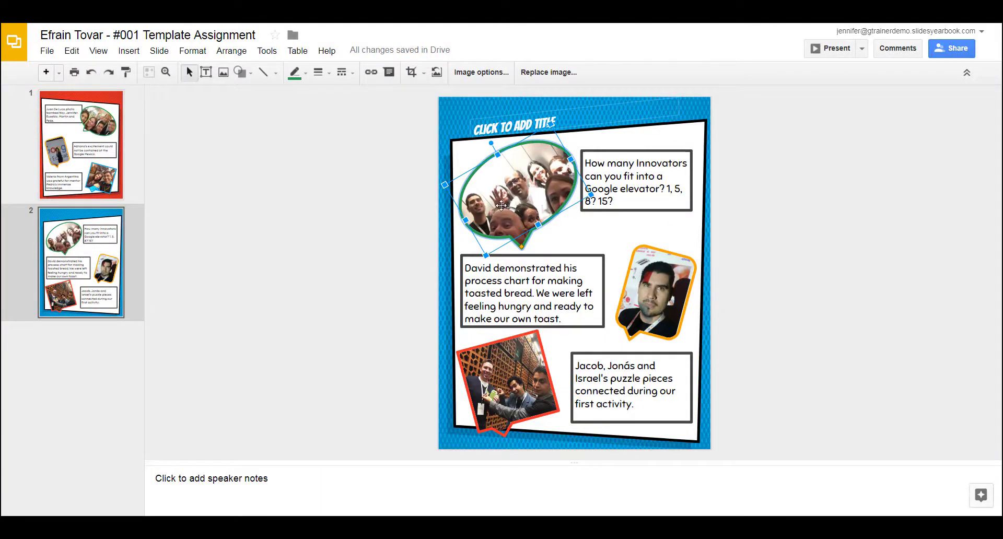
- Open Image options for the elevator group photo and leave Recolor on No Recolor
left_click(472, 73)
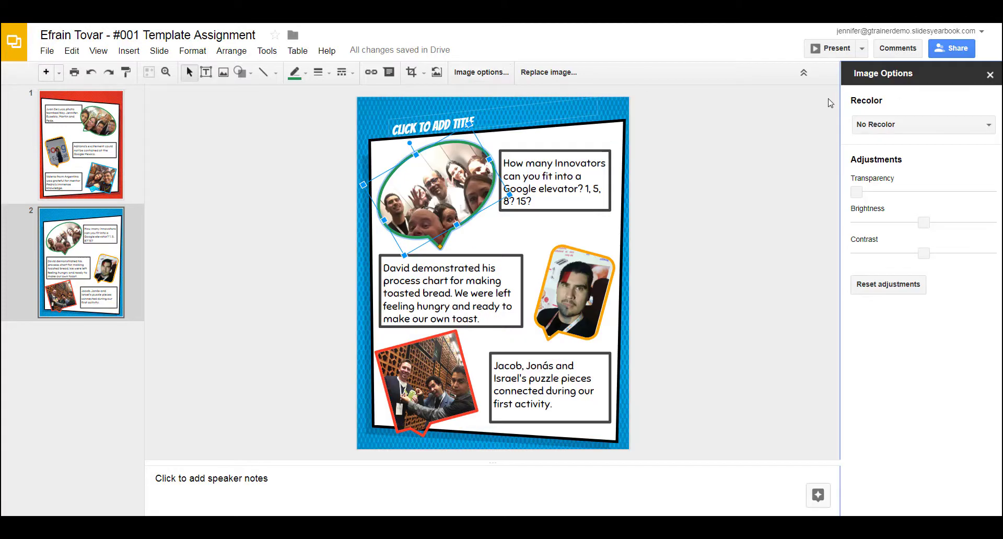
left_click(875, 126)
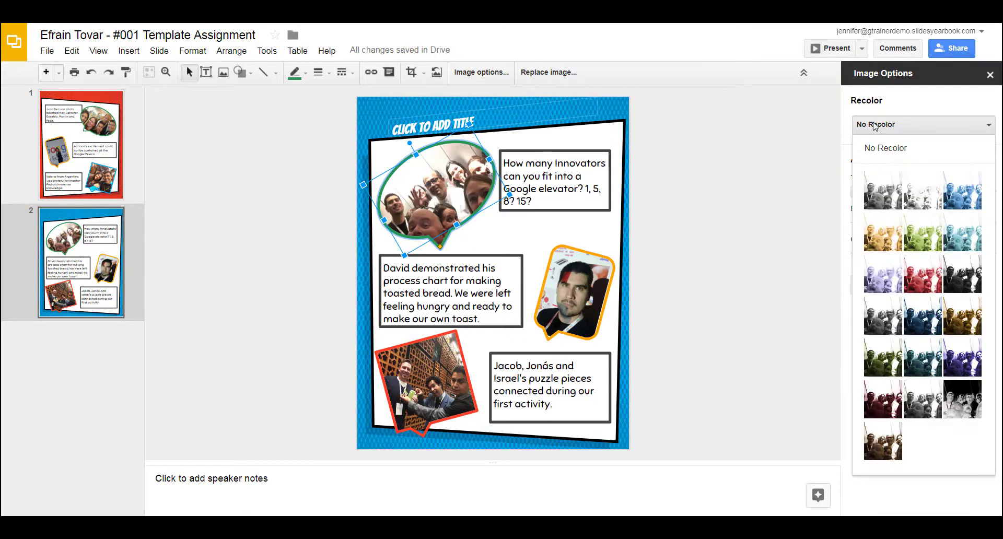
left_click(919, 108)
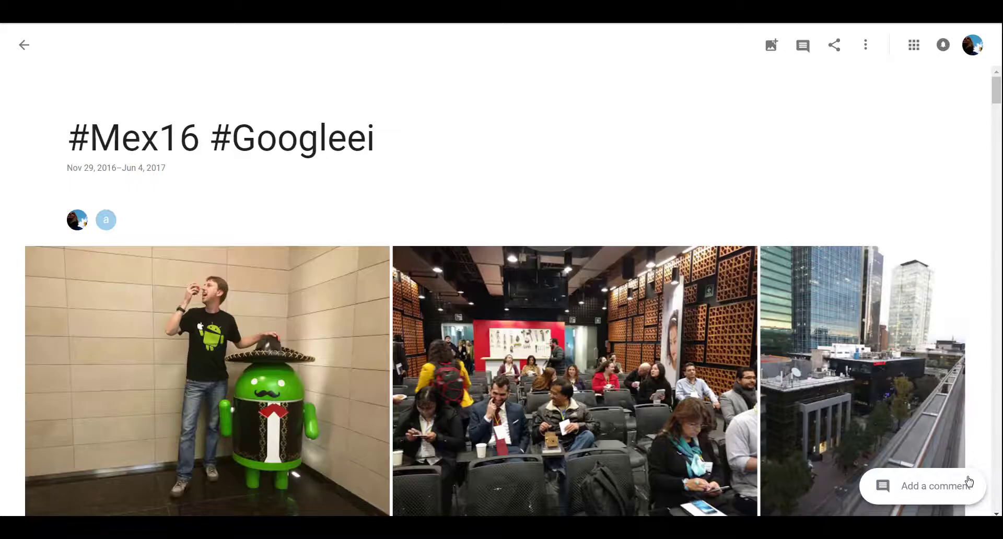
- Check the album's sharing options and open the group photo for editing
left_click(836, 46)
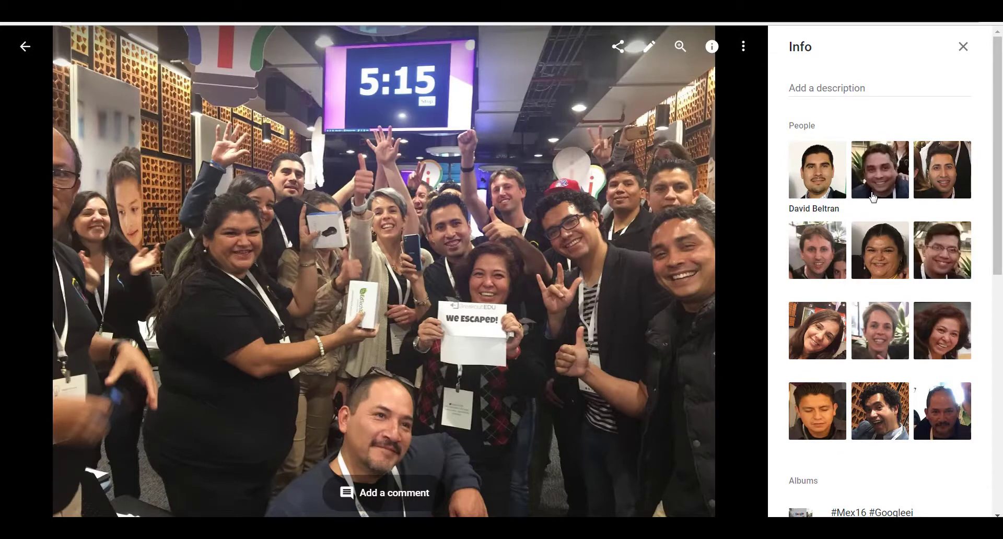
left_click(650, 47)
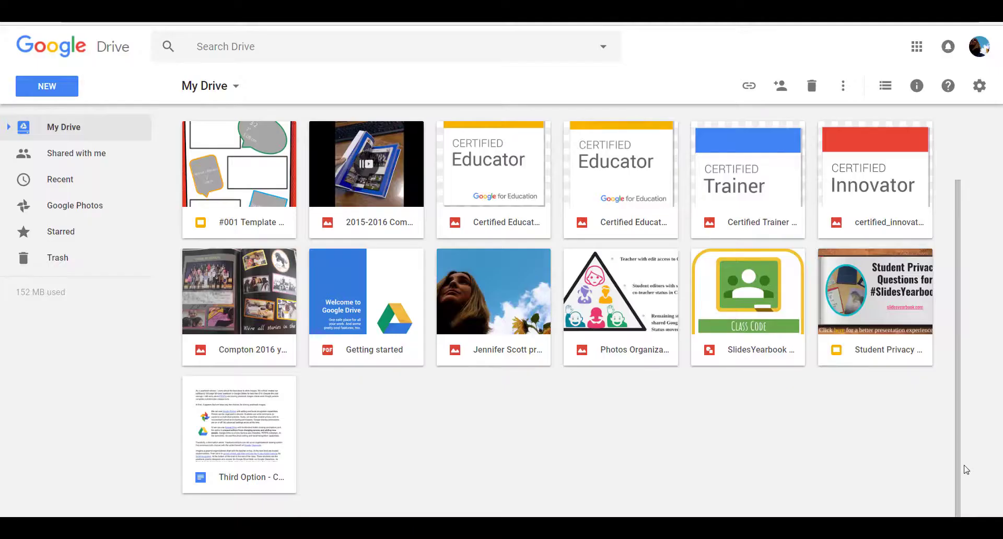
- Enable 'Create a Google Photos folder' in Drive settings and get the folder's shareable link
left_click(981, 89)
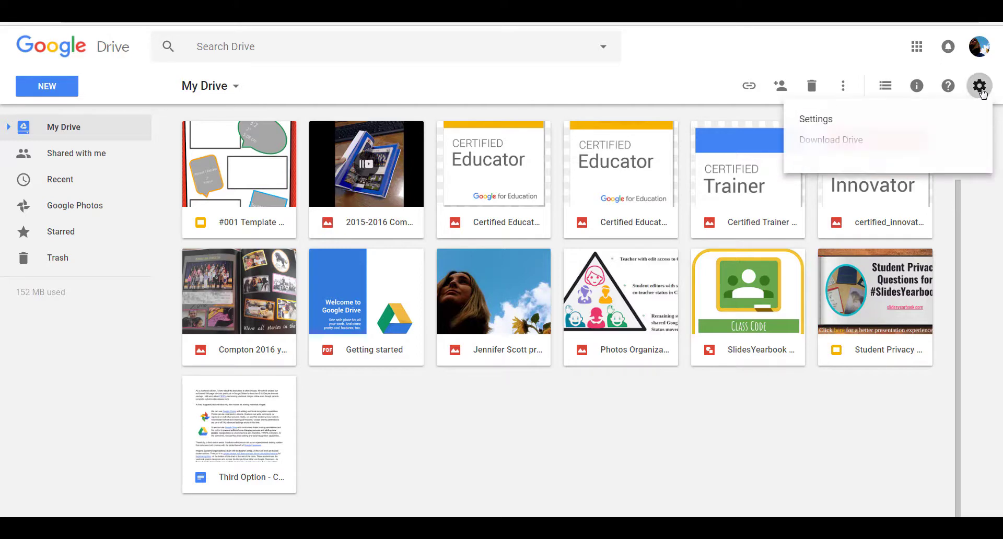
left_click(818, 120)
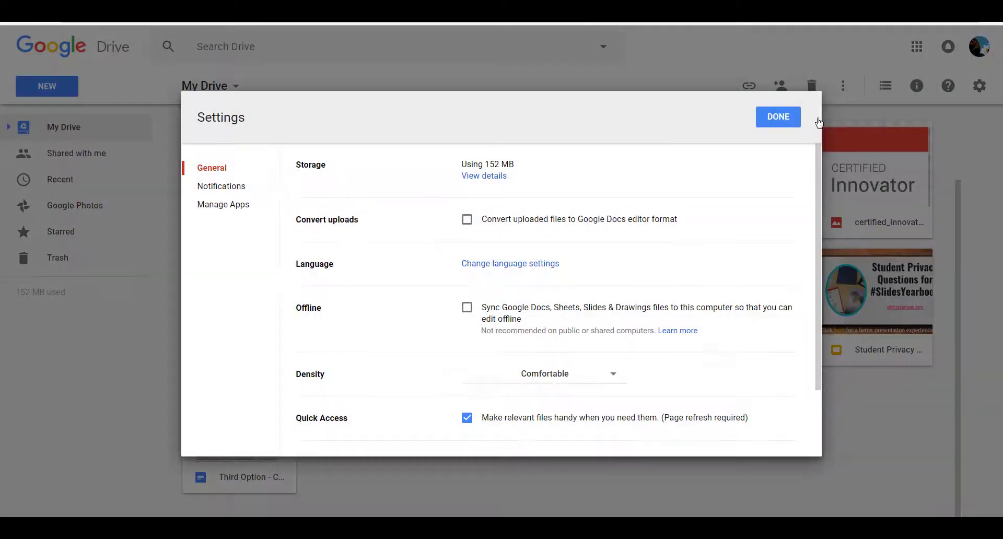
left_click_drag(816, 183, 817, 266)
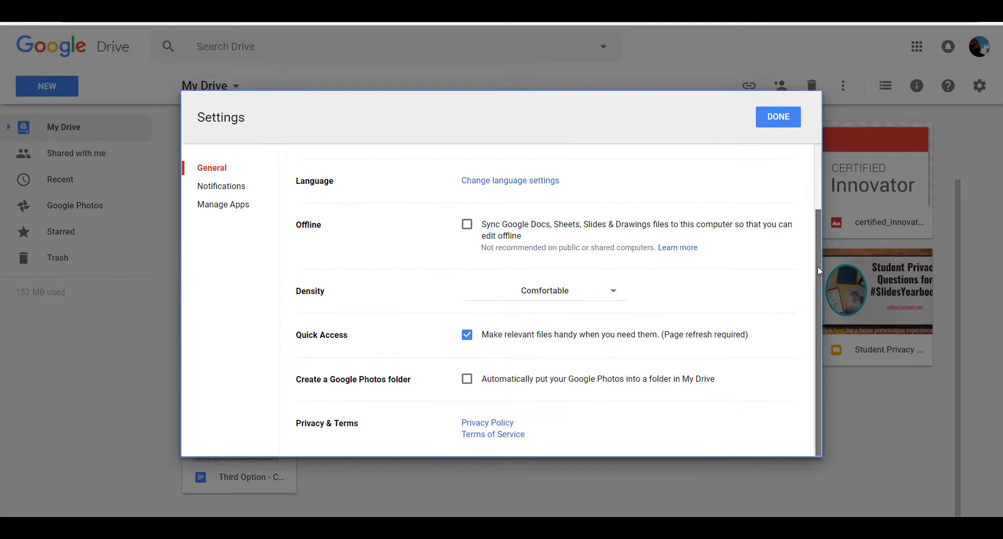
left_click(466, 379)
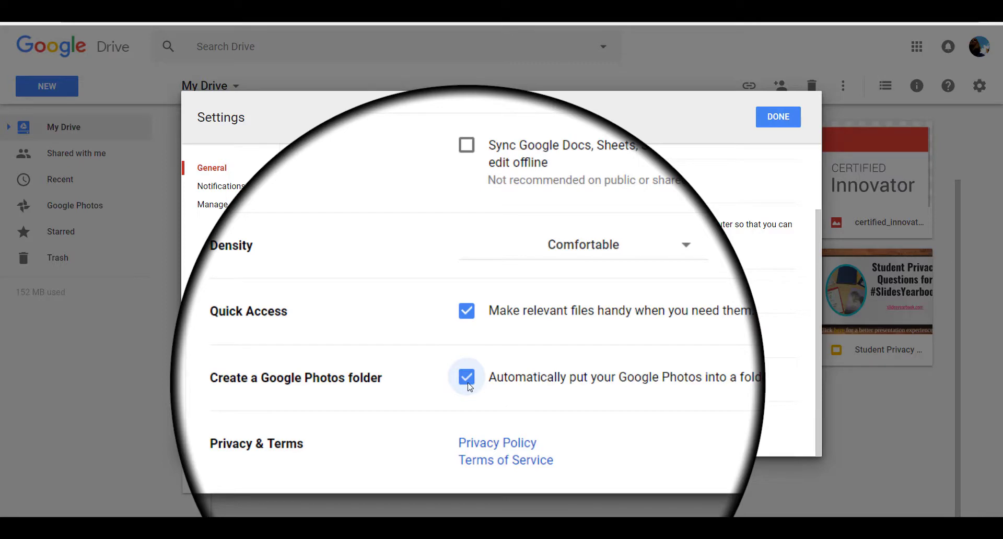
left_click(779, 118)
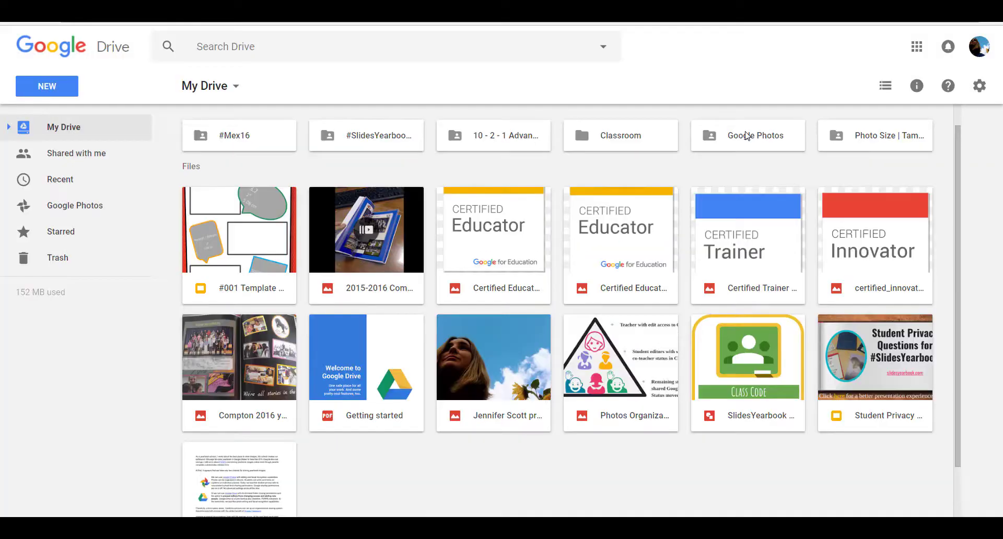
right_click(747, 136)
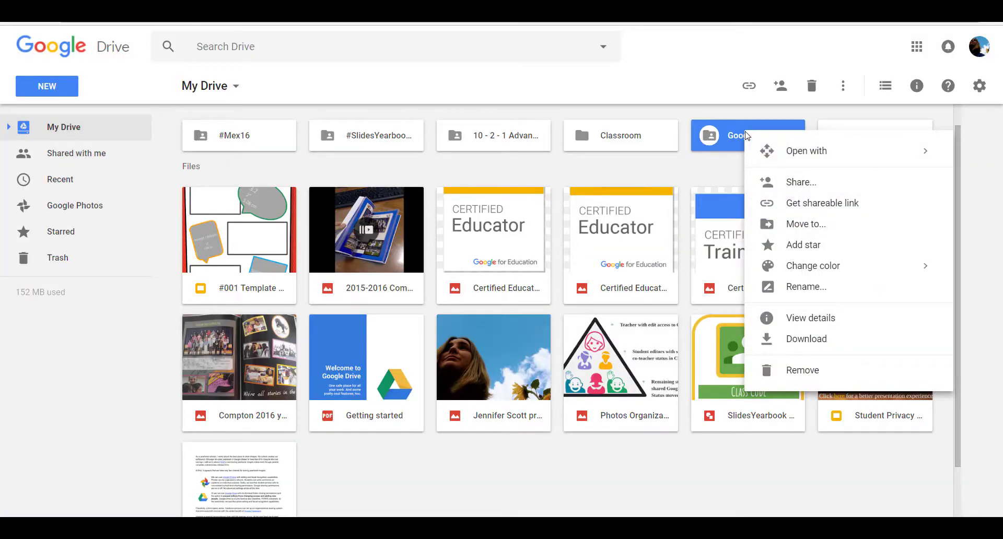
left_click(769, 205)
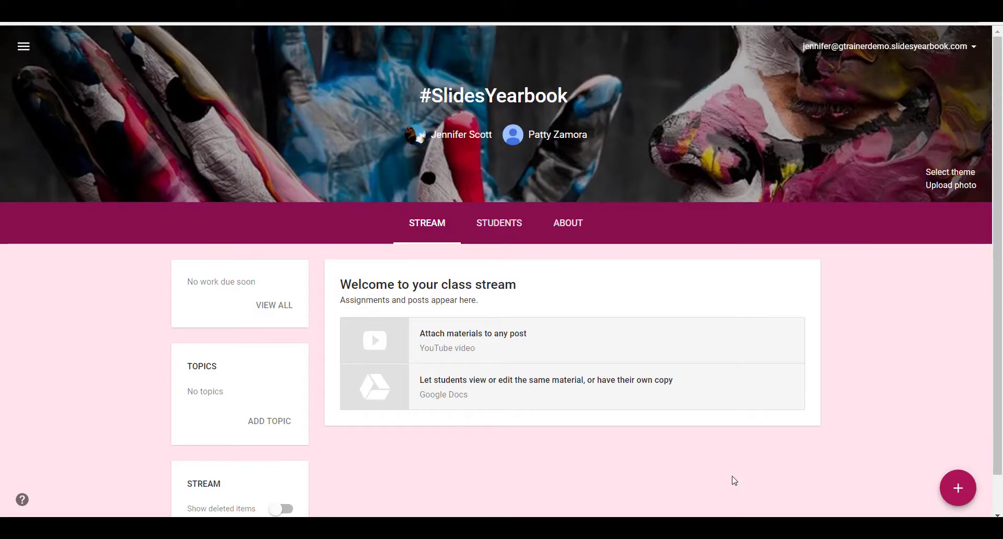
- Assign '#001 Create a Slidesyearbook' with the Google Photos folder link attached
mouse_move(959, 488)
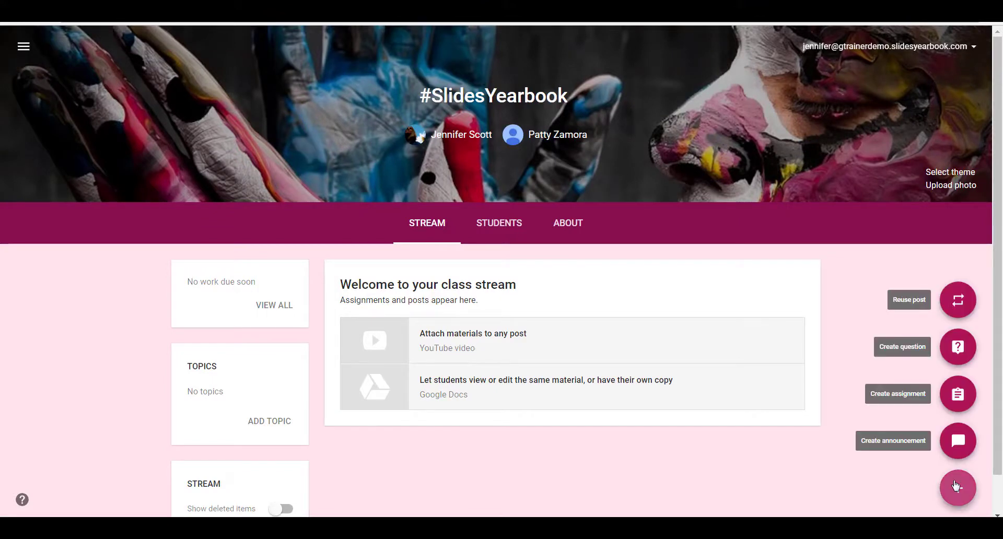
left_click(956, 398)
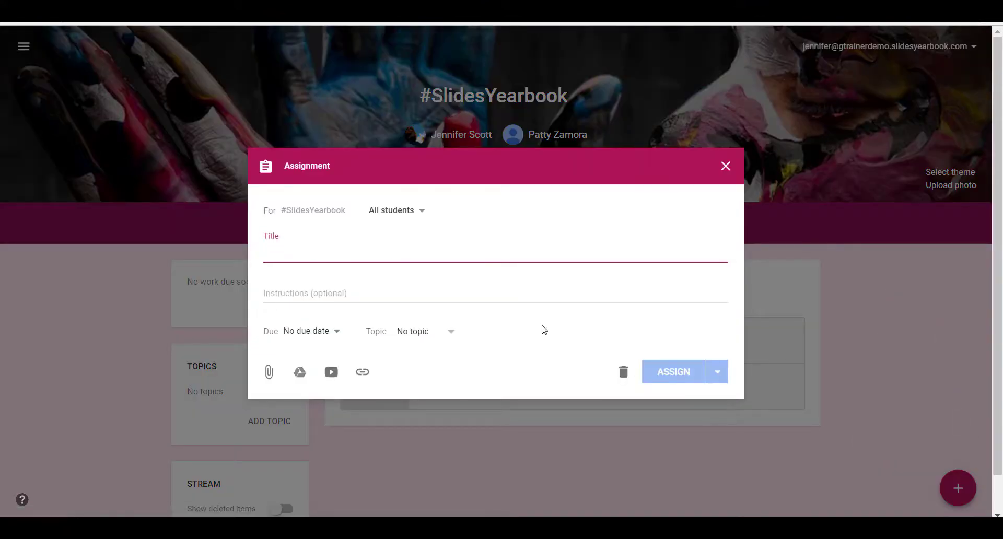
key("ctrl+v")
left_click(363, 373)
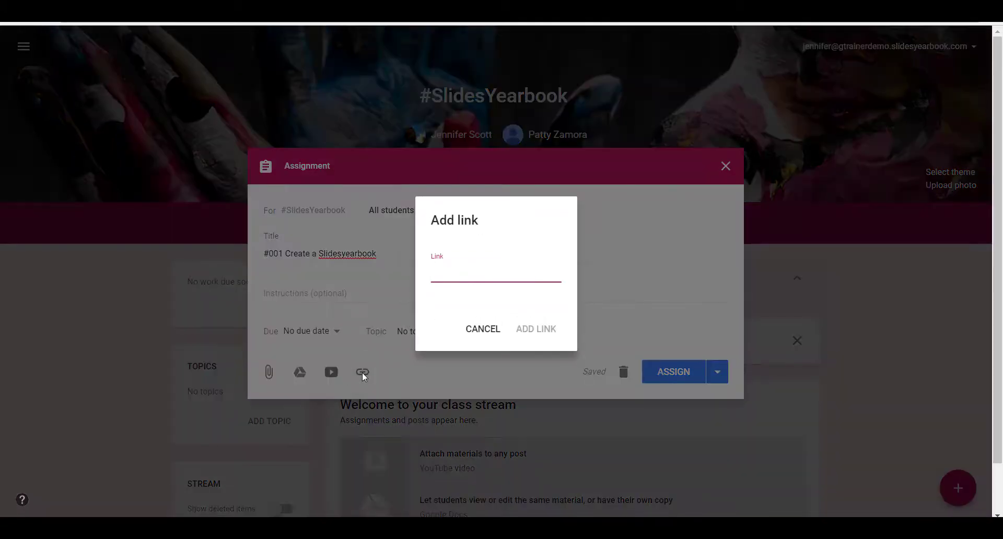
key("ctrl+v")
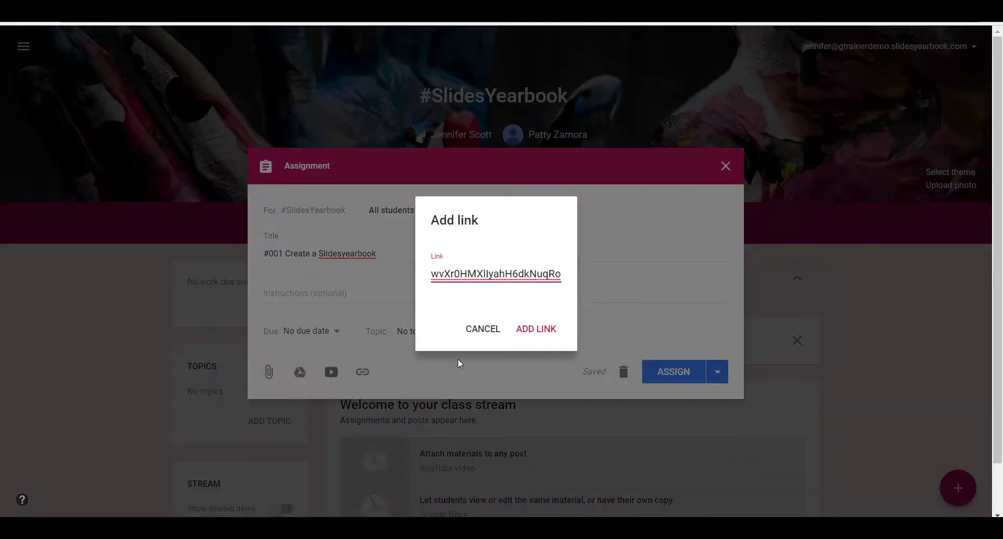
left_click(544, 327)
left_click(671, 435)
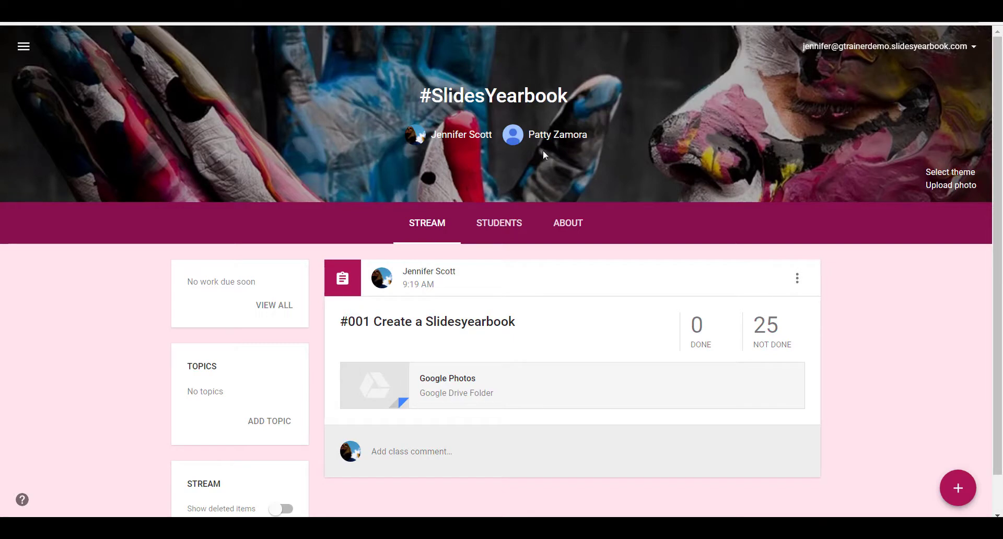
- From the class About page, invite the co-teacher by their e-mail address
left_click(569, 225)
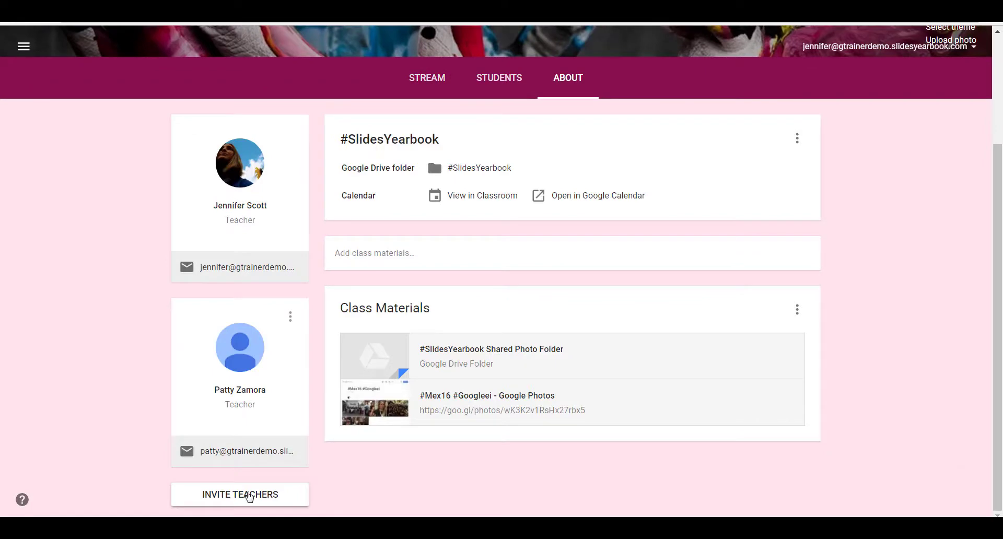
left_click(250, 497)
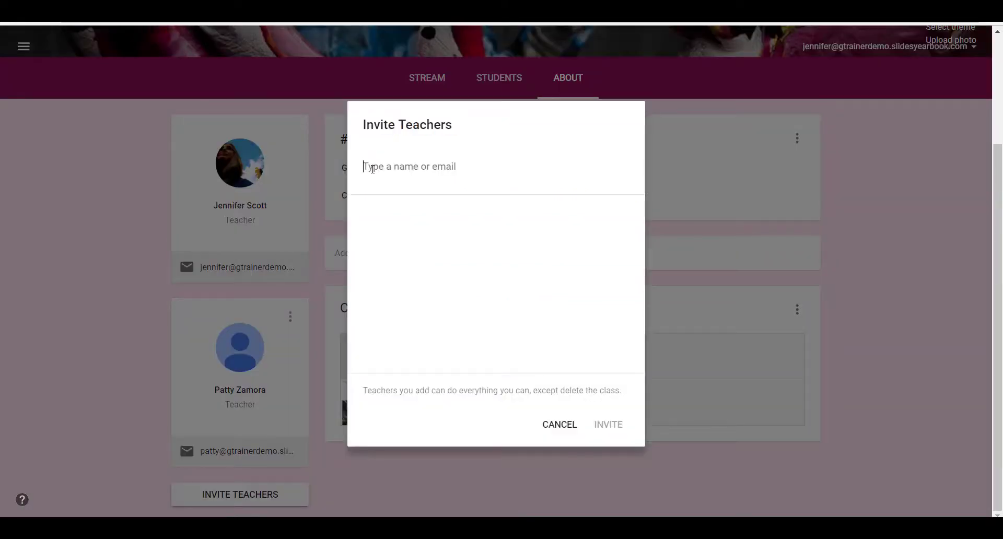
key("ctrl+v")
left_click(459, 240)
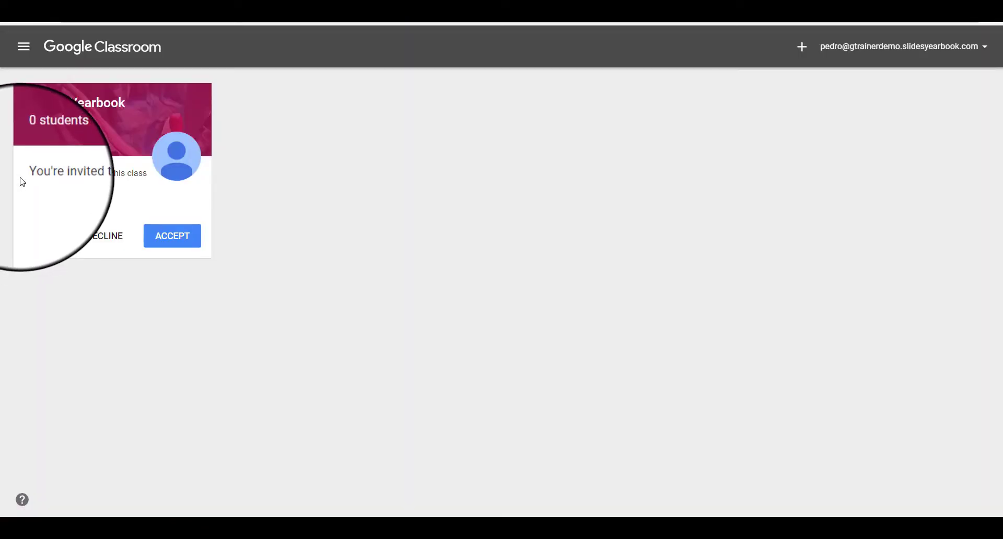
- Accept the co-teaching invitation and open the #001 Create a Slidesyearbook assignment
left_click(180, 245)
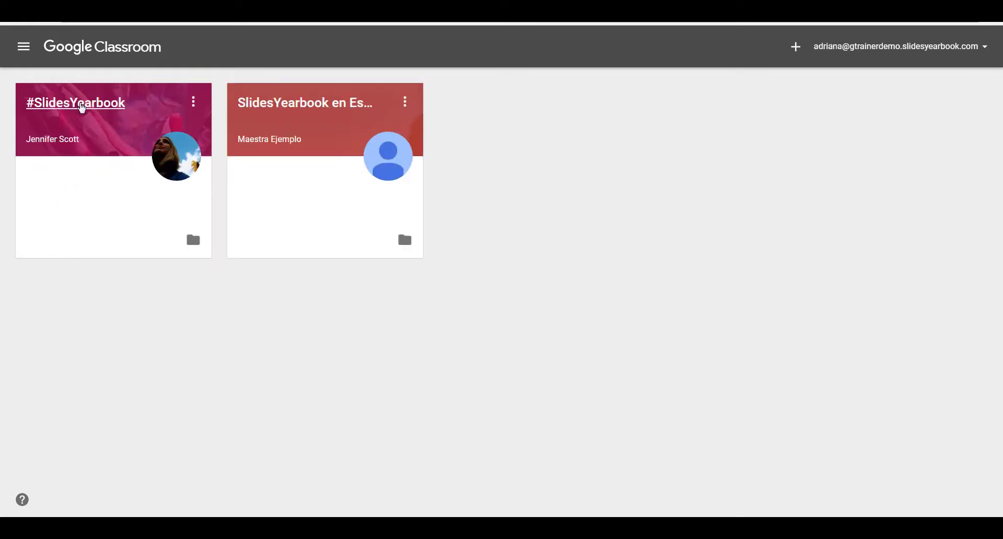
left_click(79, 104)
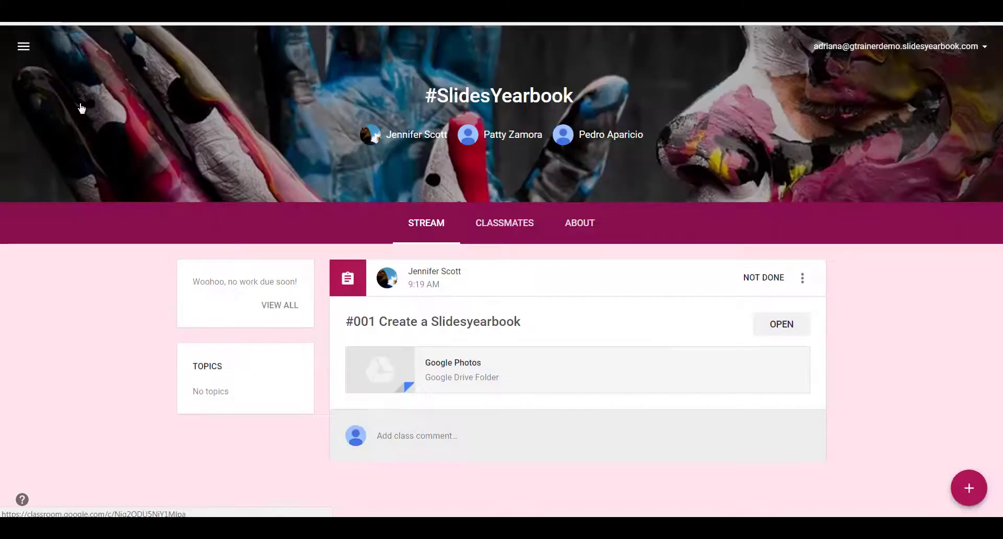
left_click(466, 328)
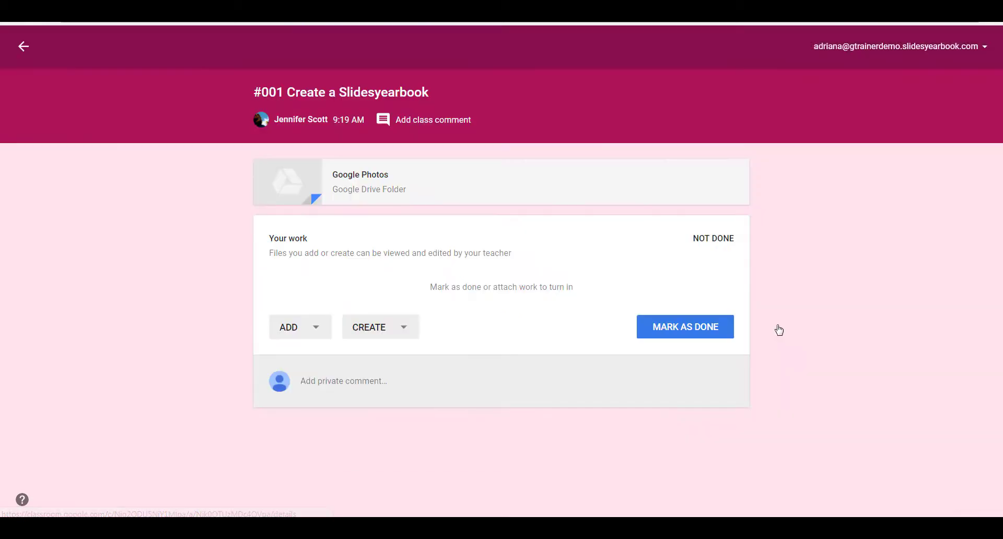
- Attach a new blank Google Slides file to the student's work and open it
left_click(387, 334)
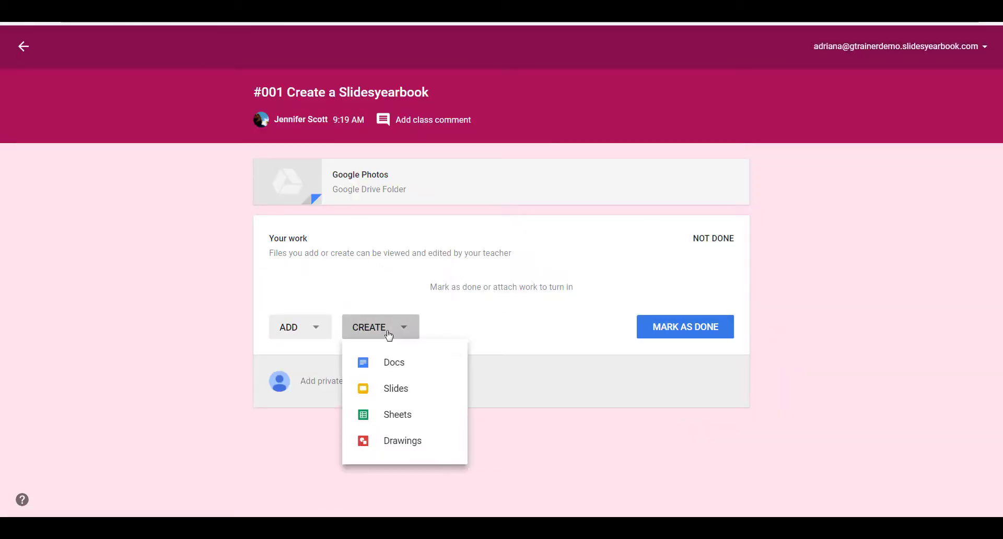
left_click(395, 389)
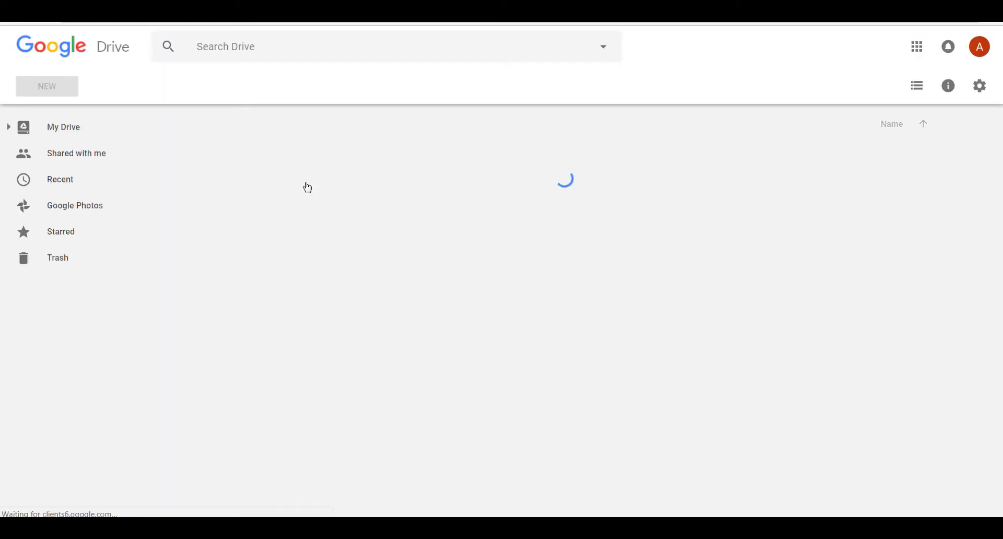
key("ctrl+w")
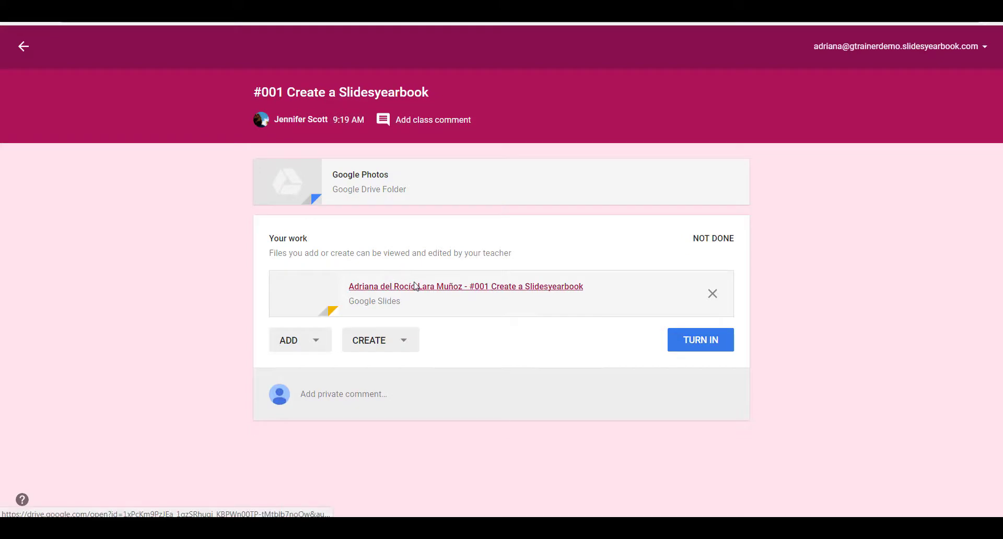
left_click(416, 286)
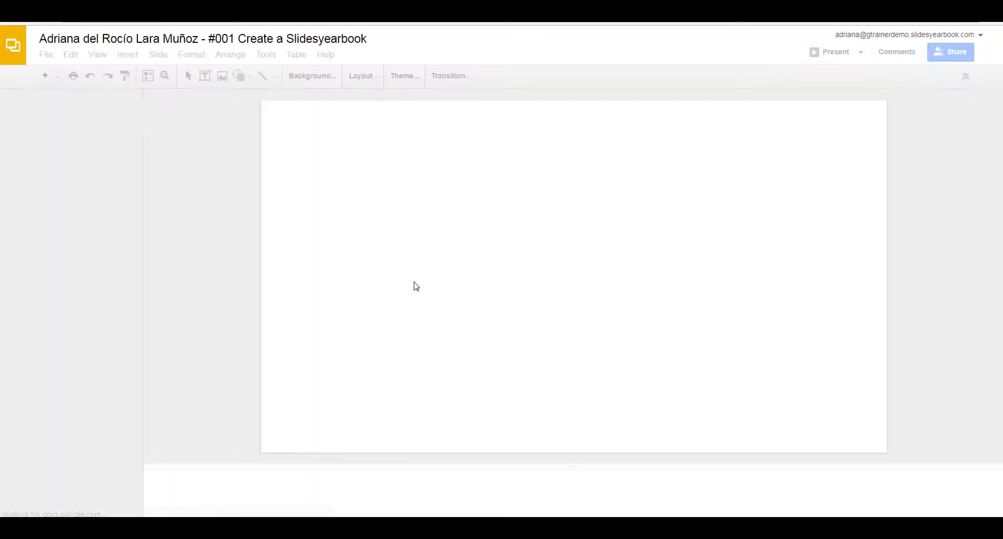
- Change Page setup to a custom 8.5 × 11 inch portrait size
left_click(46, 55)
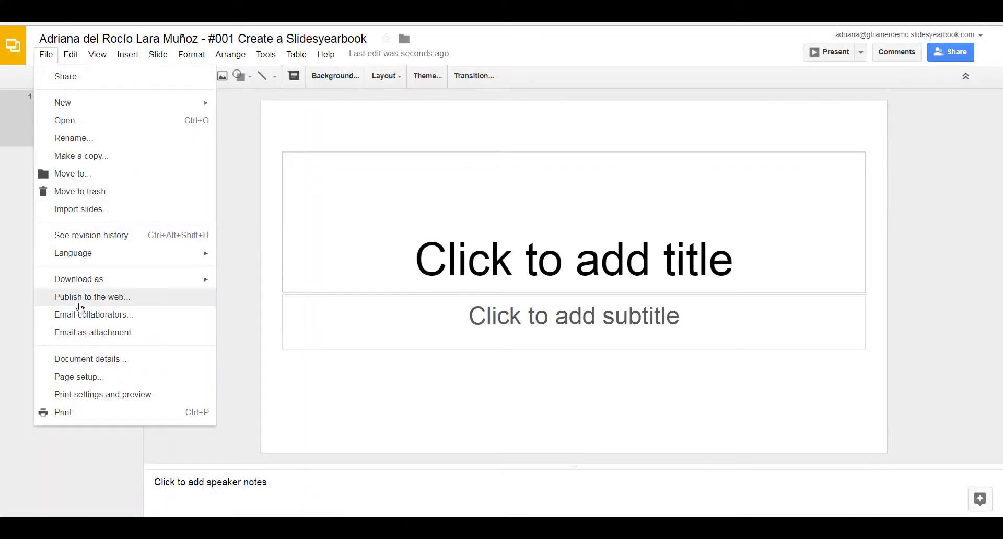
left_click(87, 377)
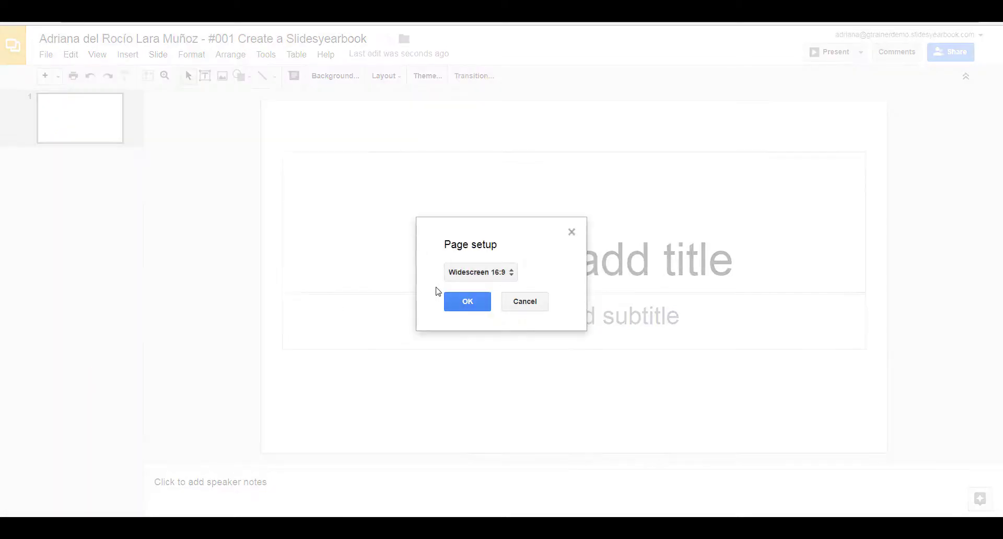
left_click(482, 277)
left_click(488, 310)
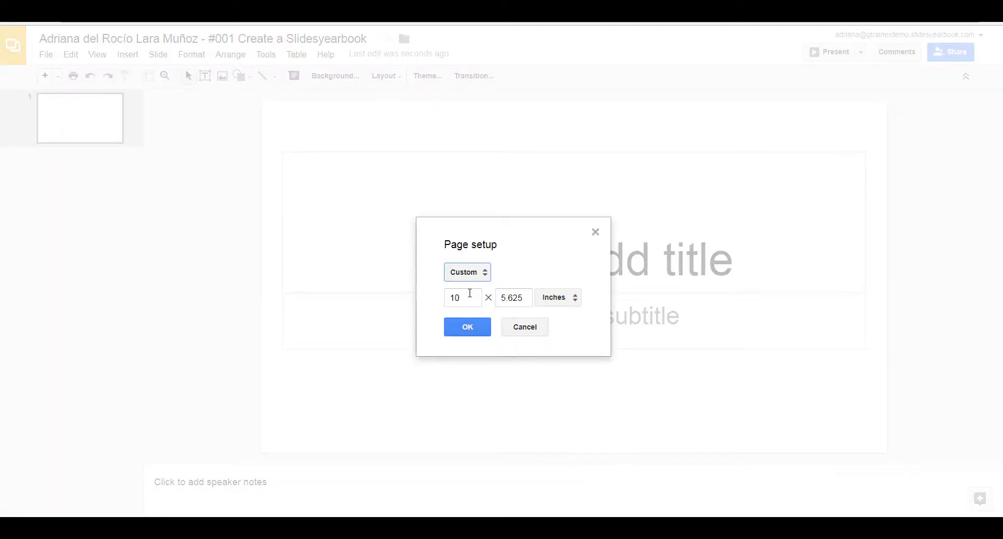
left_click_drag(468, 297, 406, 299)
type("8.5")
key("Tab")
type("1")
left_click(466, 325)
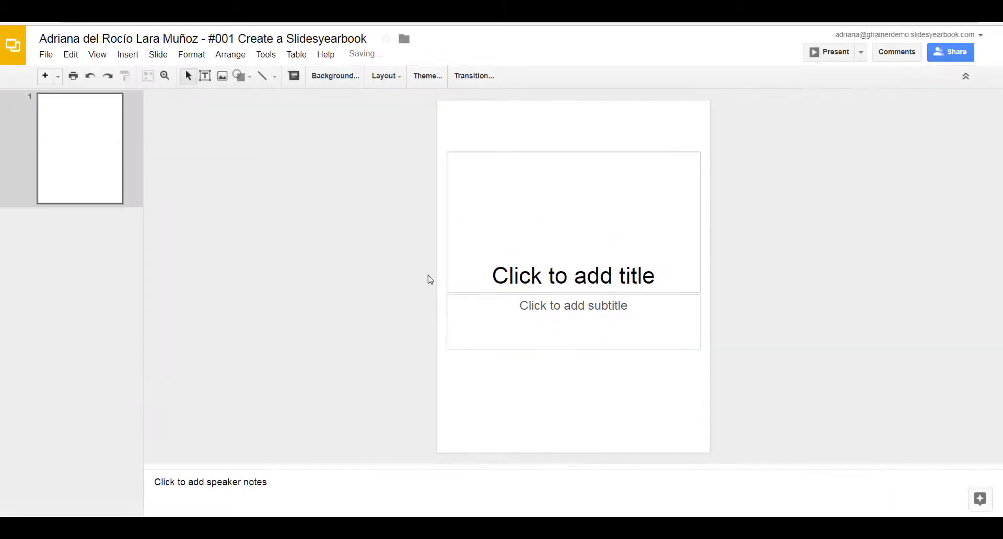
left_click_drag(448, 131, 636, 365)
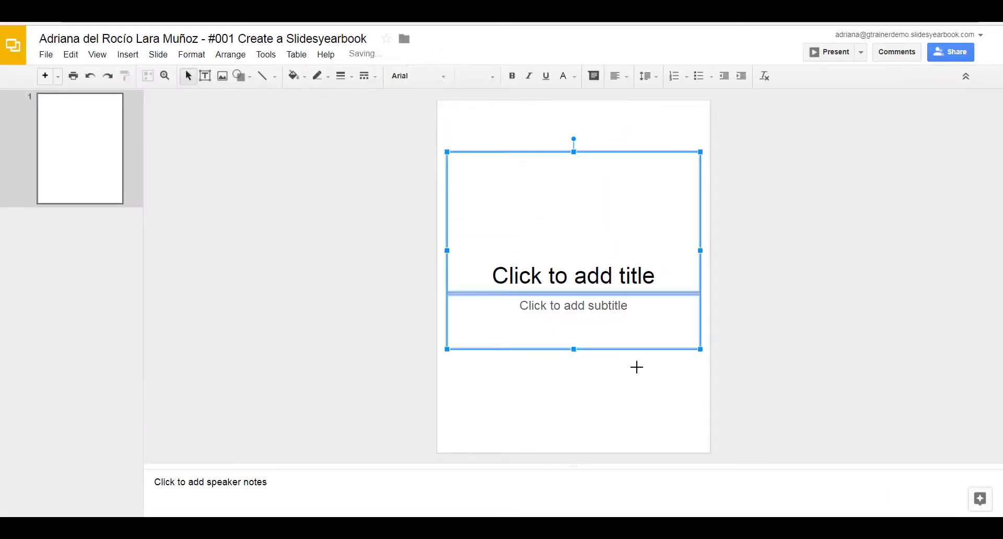
- Delete the empty placeholders and insert the first photo from Shared with me > Google Photos > 2016
key("Delete")
left_click(127, 55)
left_click(140, 116)
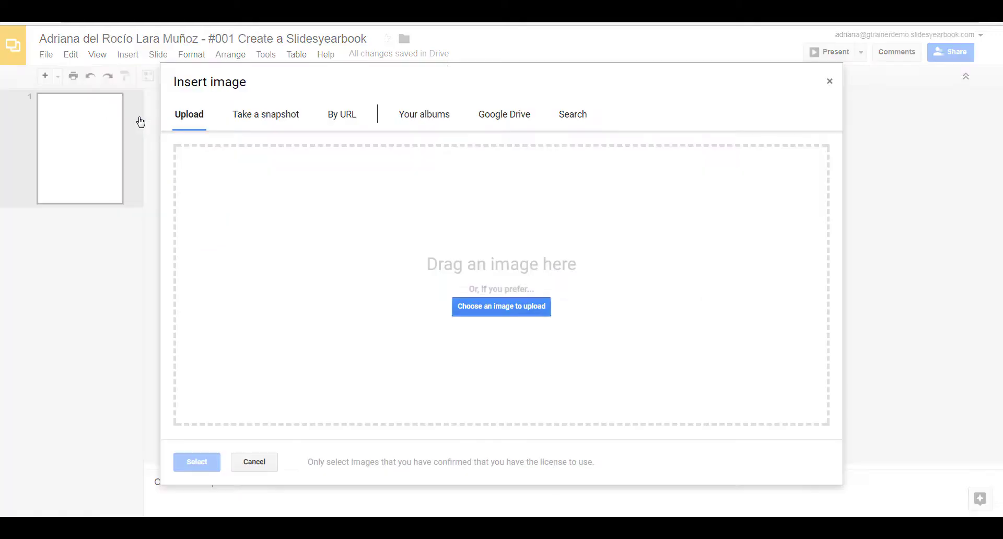
left_click(502, 123)
left_click(309, 122)
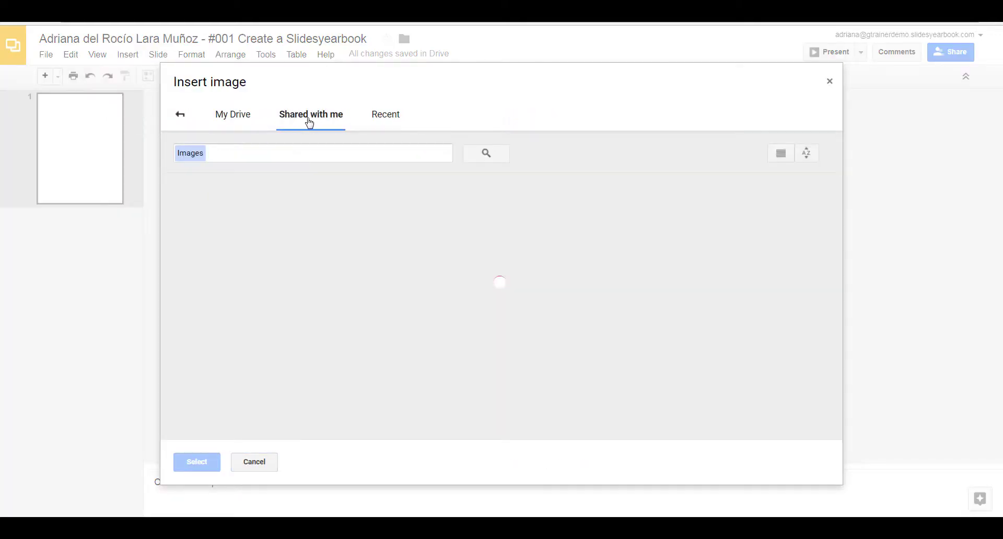
double_click(241, 239)
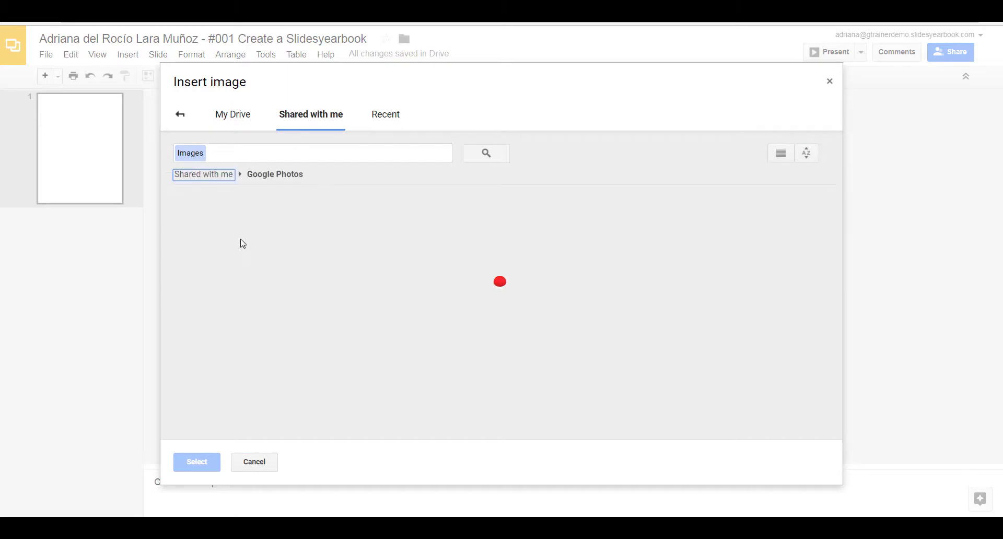
double_click(243, 243)
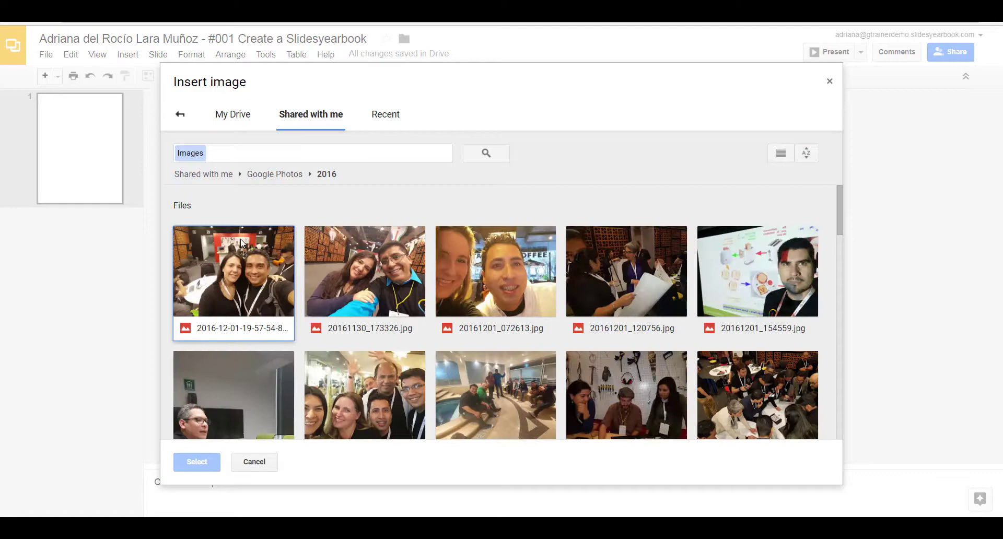
double_click(243, 243)
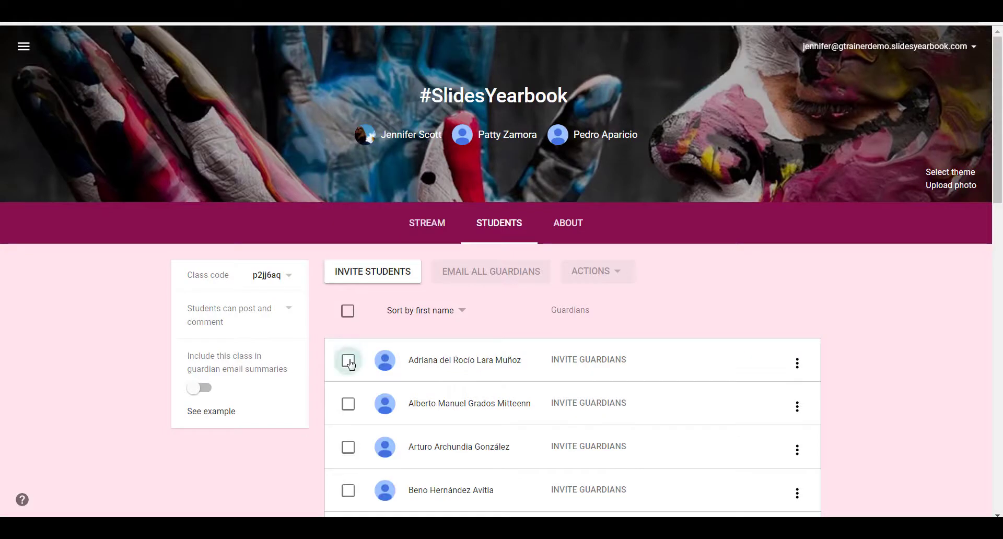
- Select the student on the Students tab and open their submitted assignment work
left_click(348, 361)
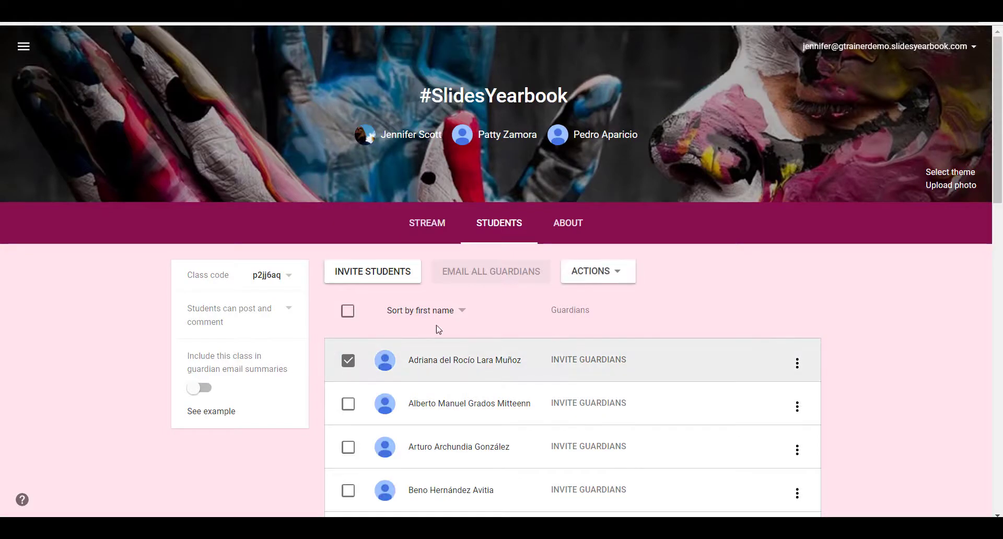
left_click(584, 271)
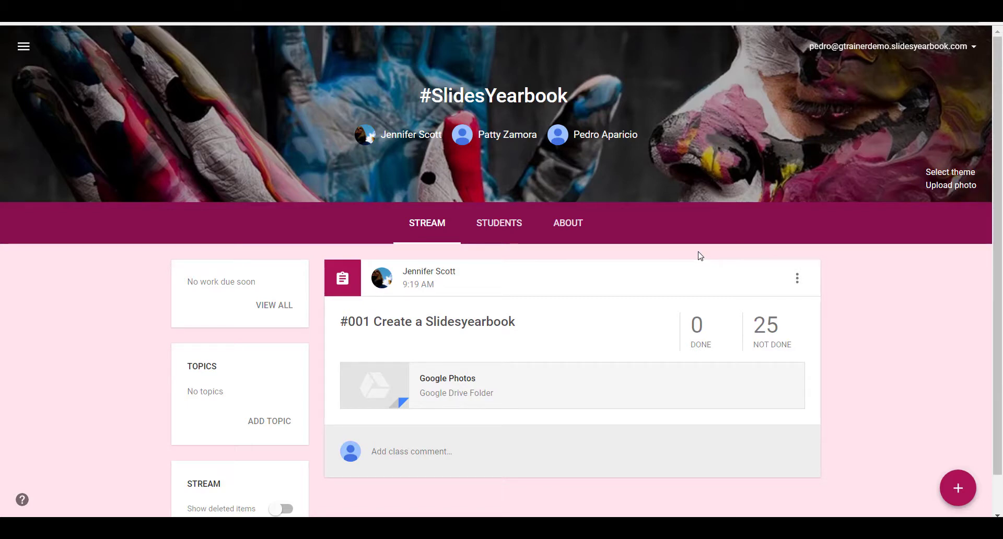
left_click(440, 322)
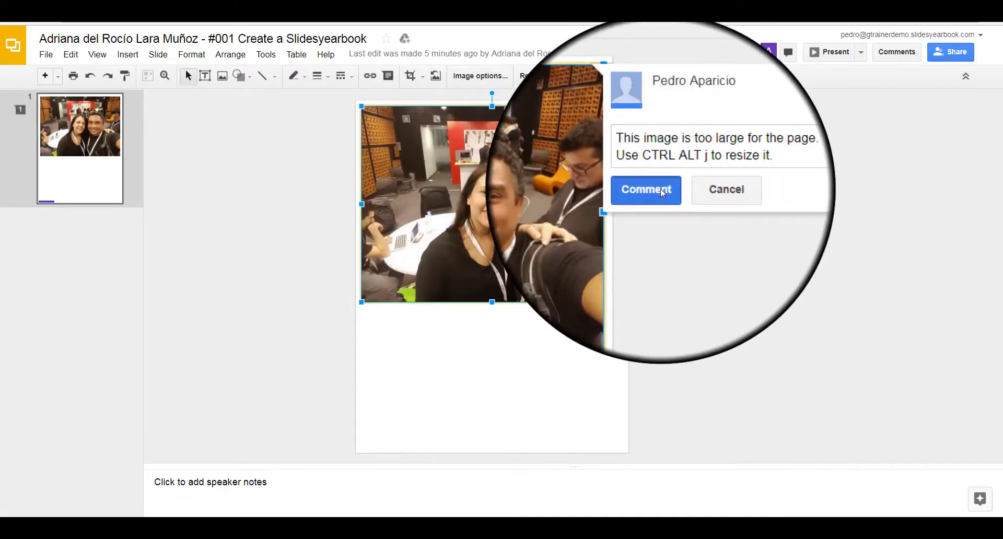
- Post the resize feedback comment, then shrink the photo two steps and move it toward the top-left
left_click(662, 191)
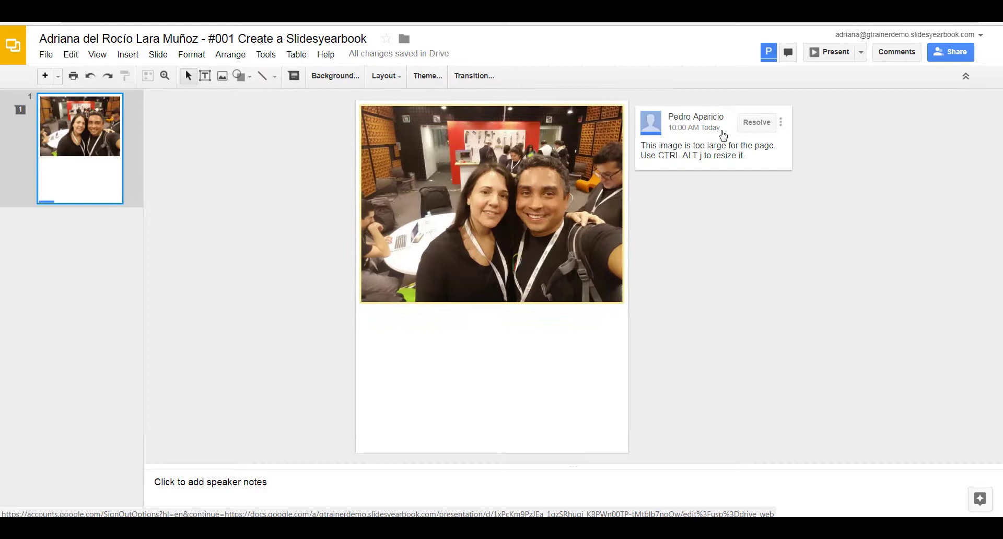
left_click(526, 215)
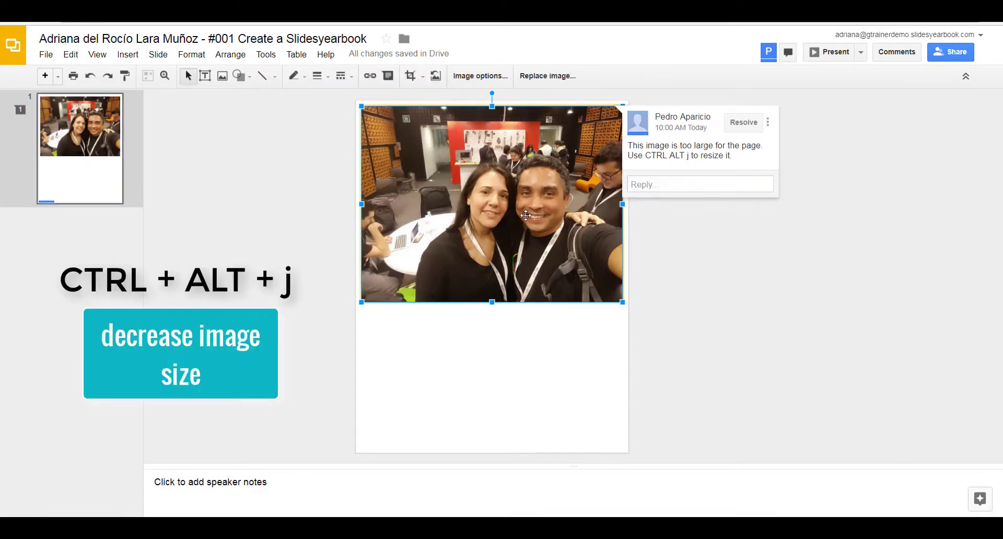
key("ctrl+alt+j")
key("ctrl+alt+j")
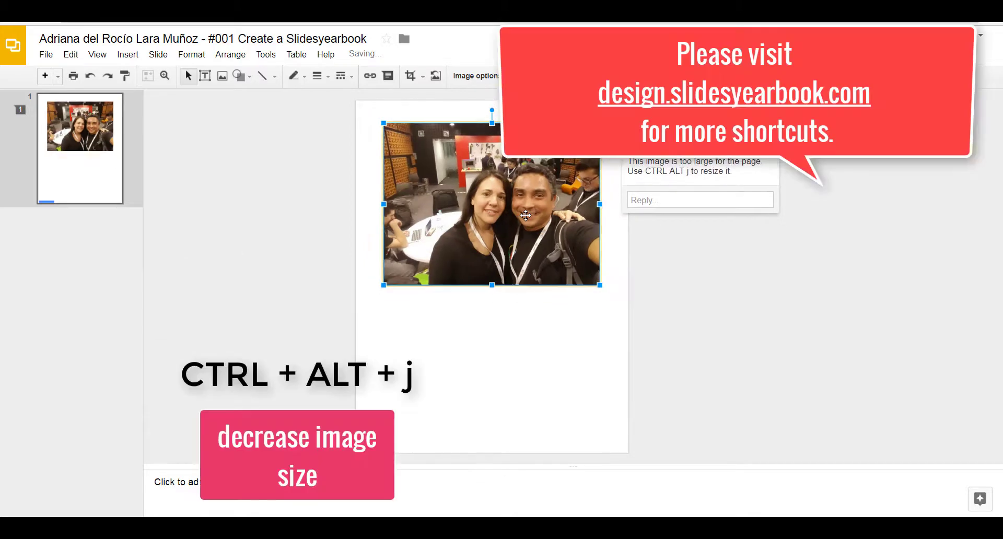
key("ctrl+alt+j")
key("ctrl+alt+j")
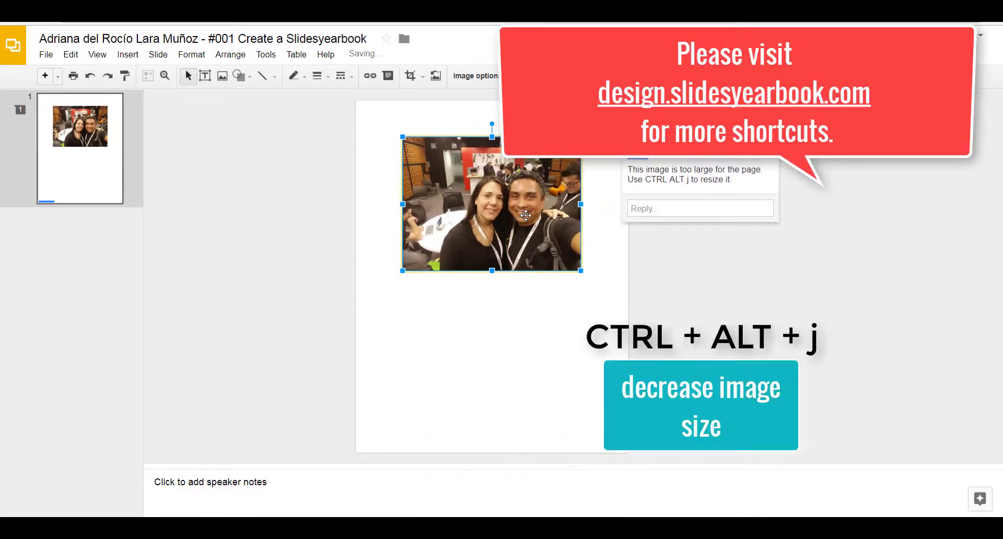
left_click_drag(526, 215, 497, 195)
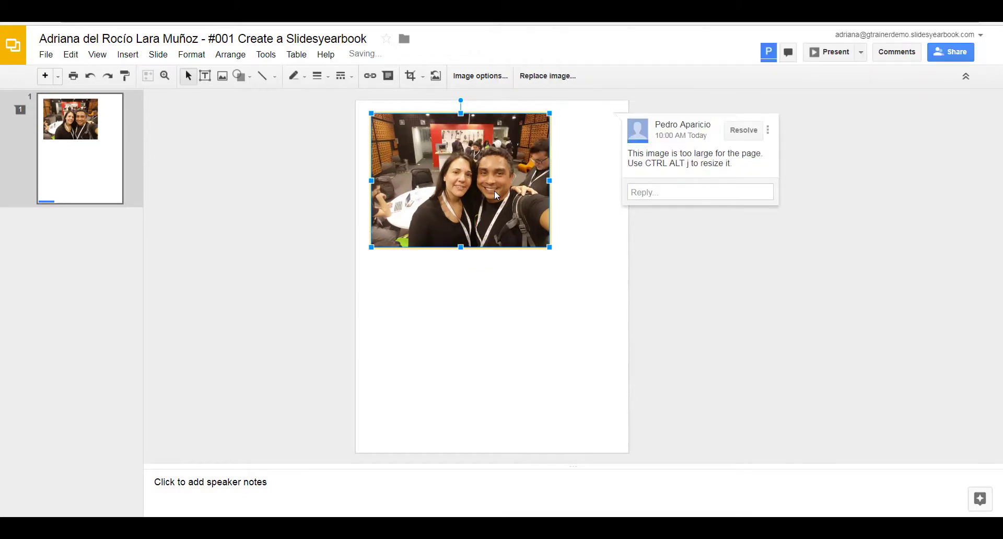
- As the student, reply 'Is that better?' to the teacher's comment
left_click(666, 192)
type("Is that better?")
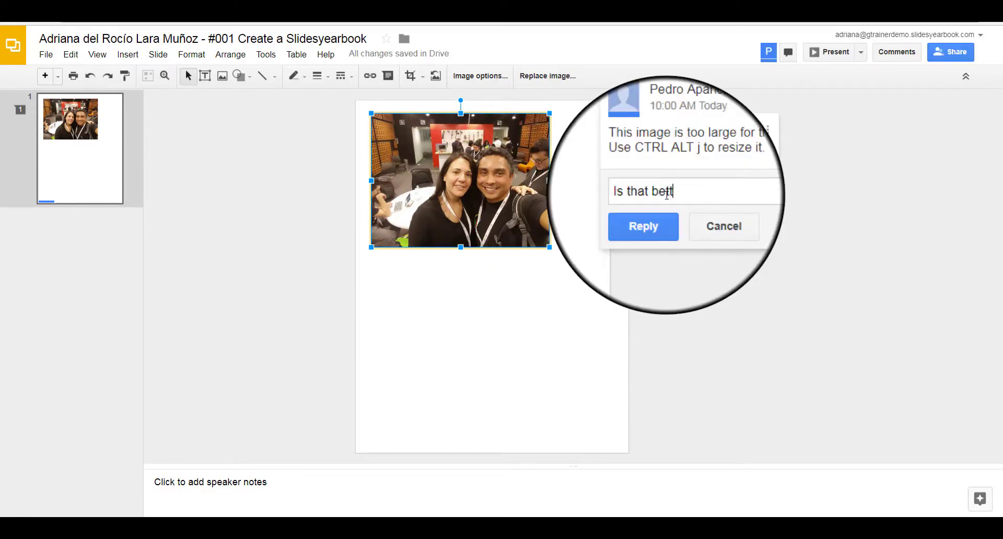
left_click(658, 222)
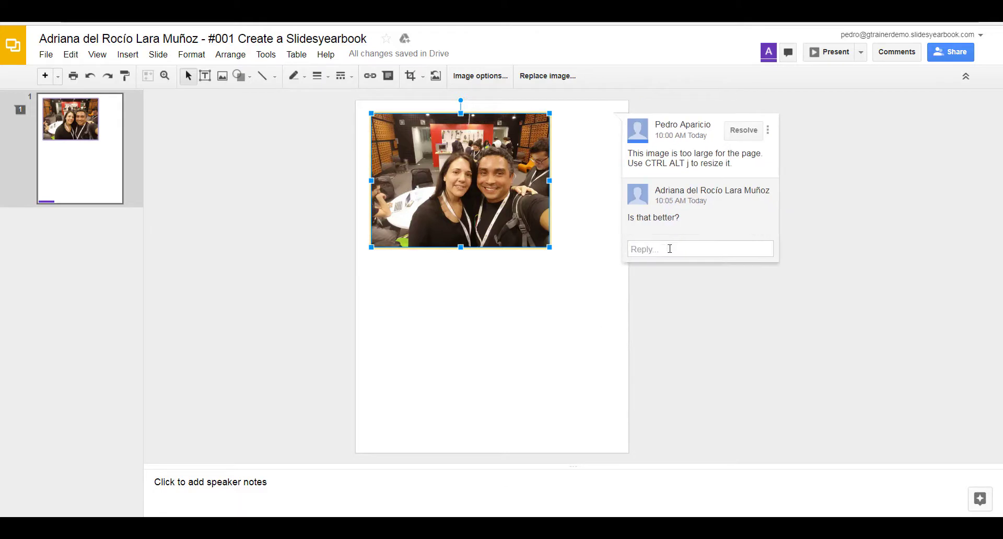
- As the teacher, reply 'Nices,. What caption will you write' in the thread
left_click(670, 251)
type("Nices,")
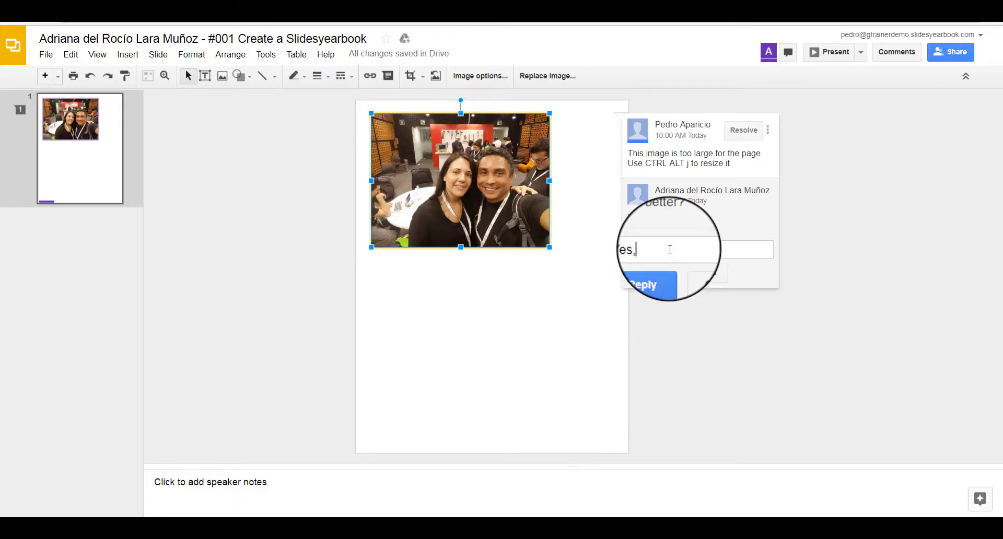
type(". What caption will you write")
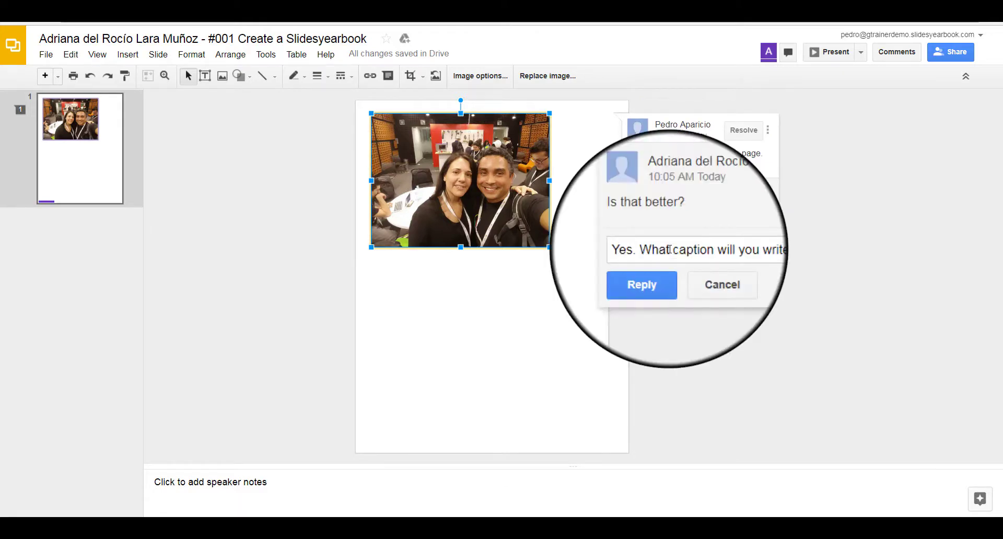
left_click(657, 277)
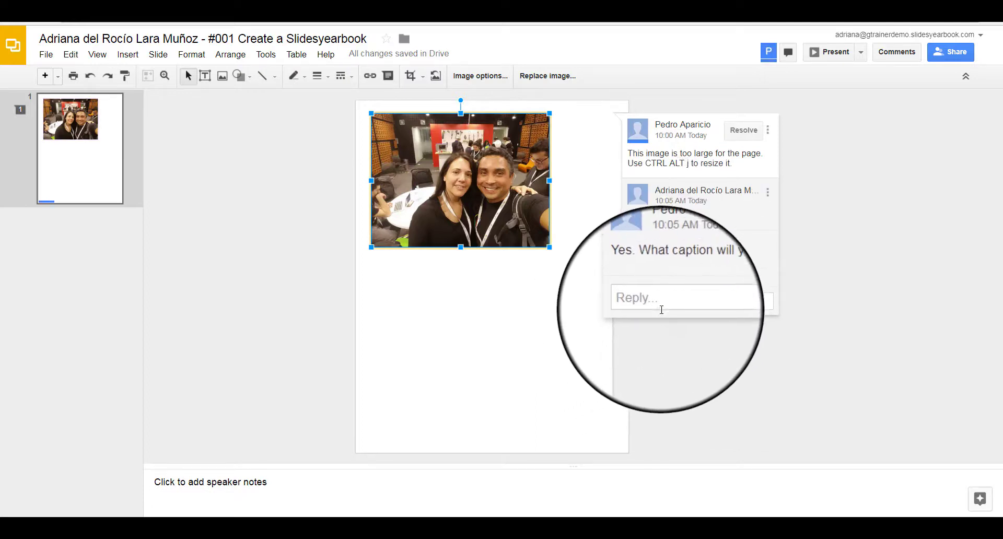
- As the student, answer 'Let me think about that.' in the thread
left_click(658, 300)
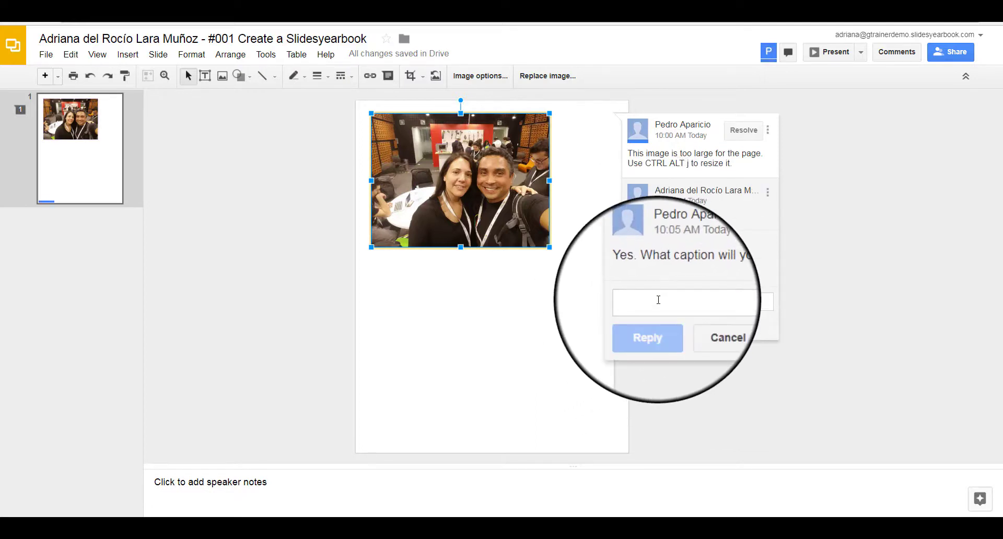
type("Let me think ab")
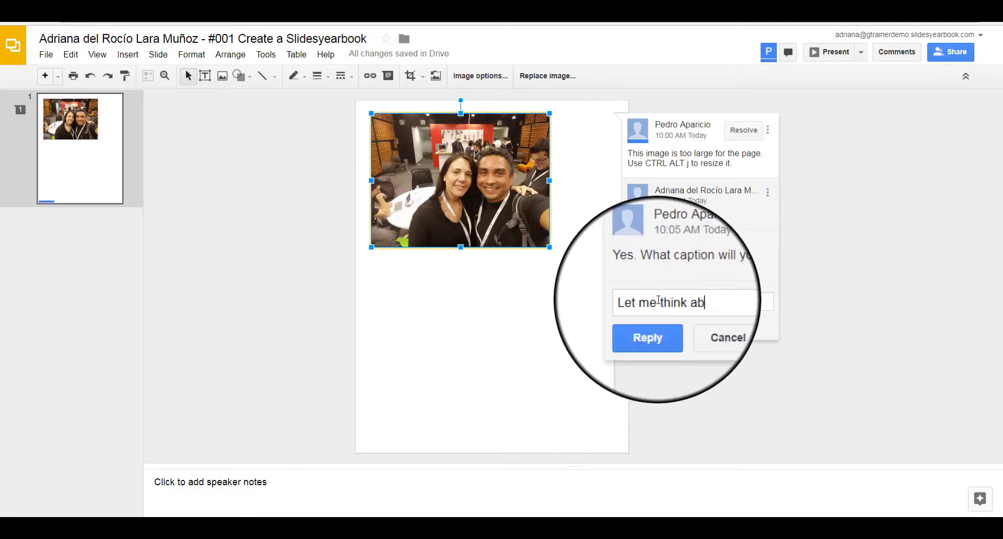
type("out that.")
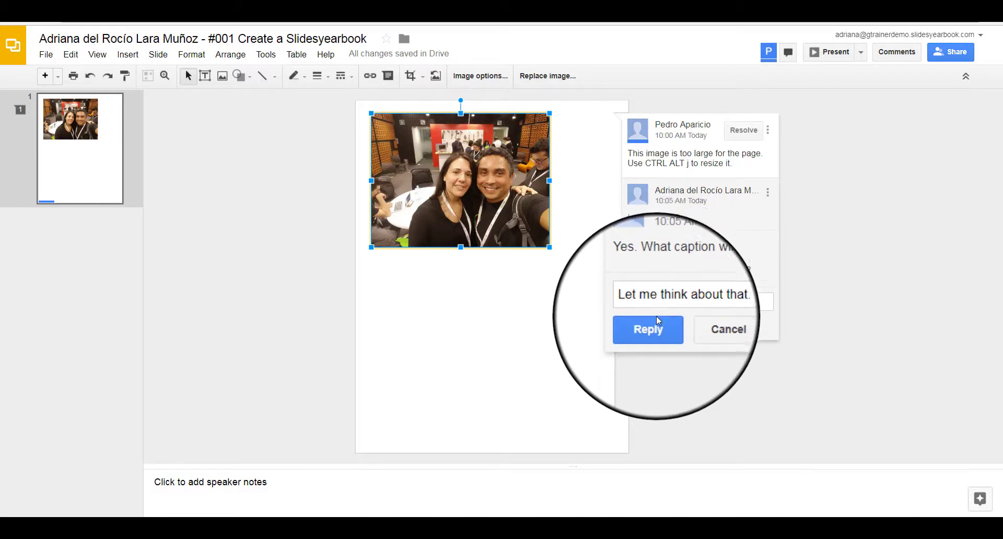
left_click(648, 337)
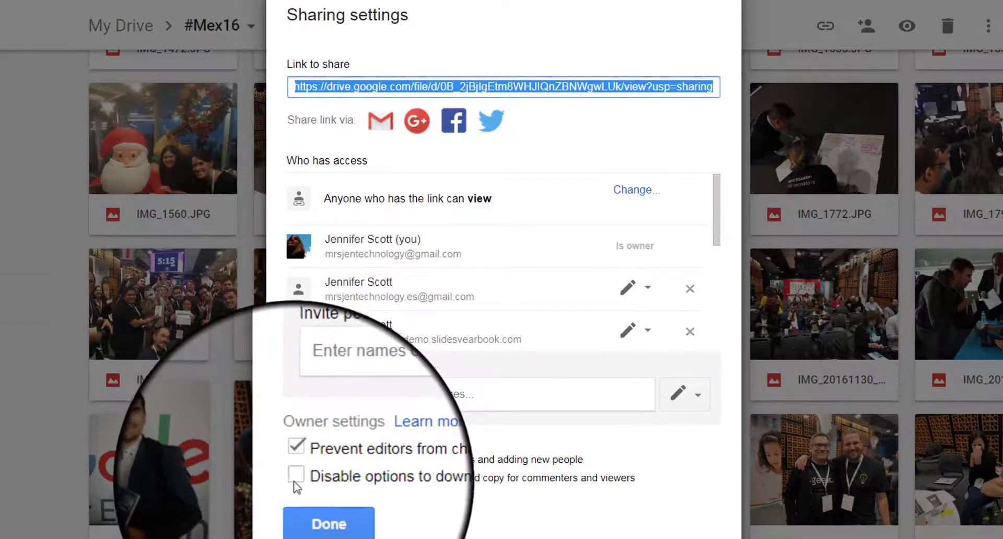
- Enable 'Disable options to download, print and copy for commenters and viewers' for the photo
left_click(294, 475)
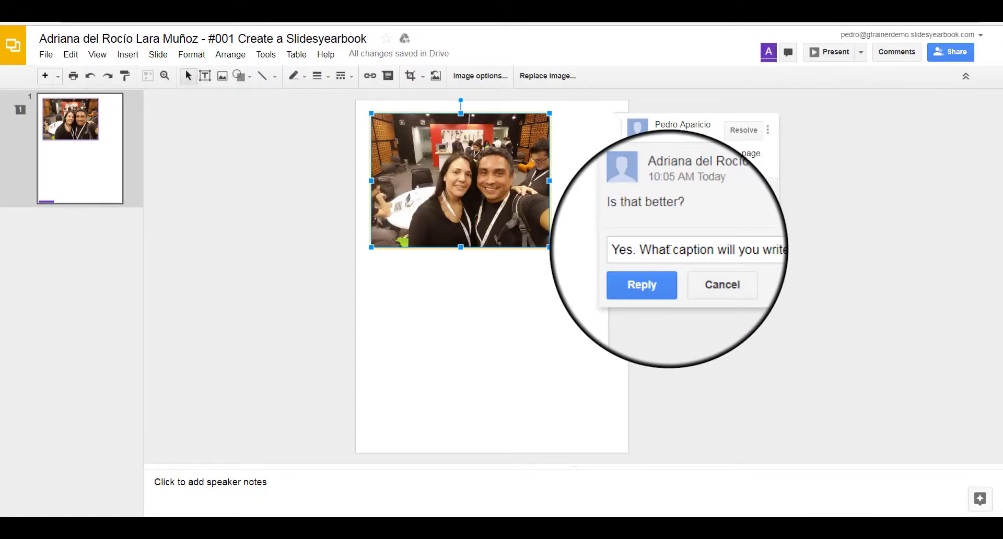
- Post the drafted teacher reply 'Yes. What caption will you write' under 'Is that better?'
left_click(656, 274)
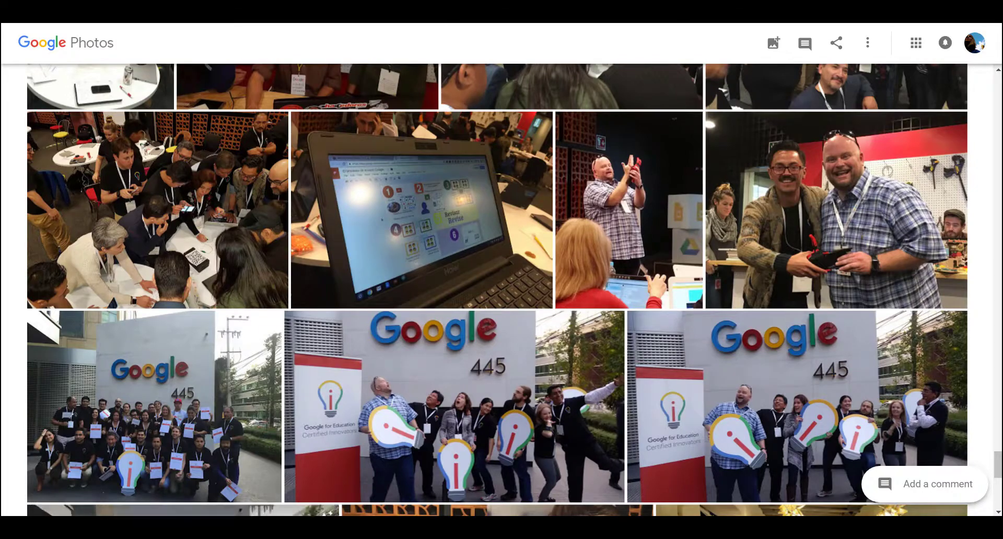
- Open the Share dialog for the #Mex16 #Googleei event album
left_click(838, 44)
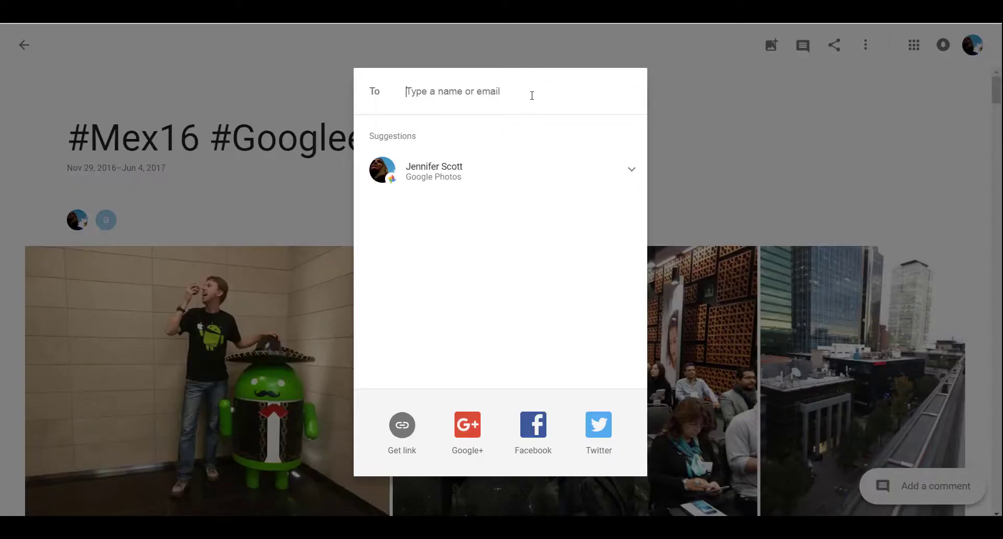